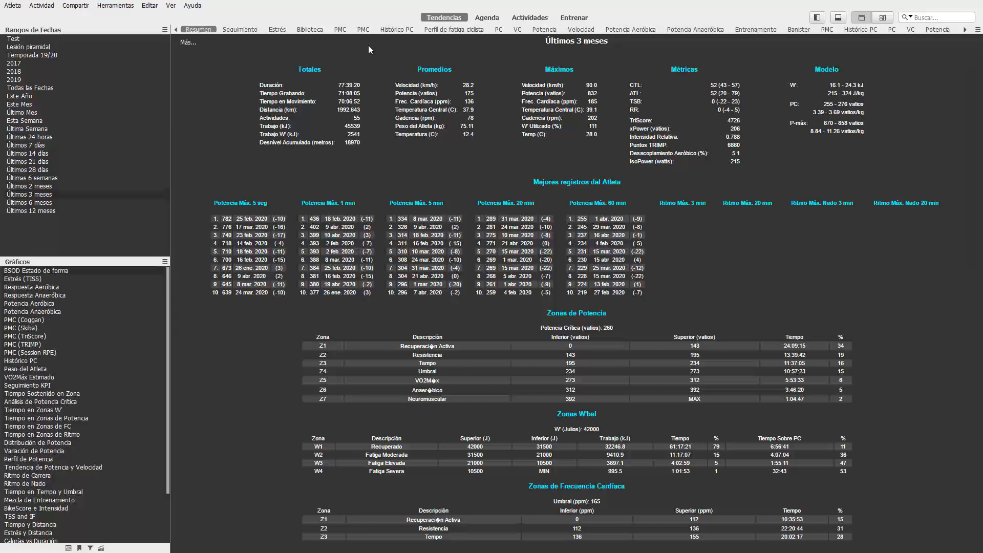
Step: Start a new PMC-type curve on the second PMC chart, using BikeIntensity with stress type Estrés a Largo Plazo (ELP/CTL)
left_click(366, 30)
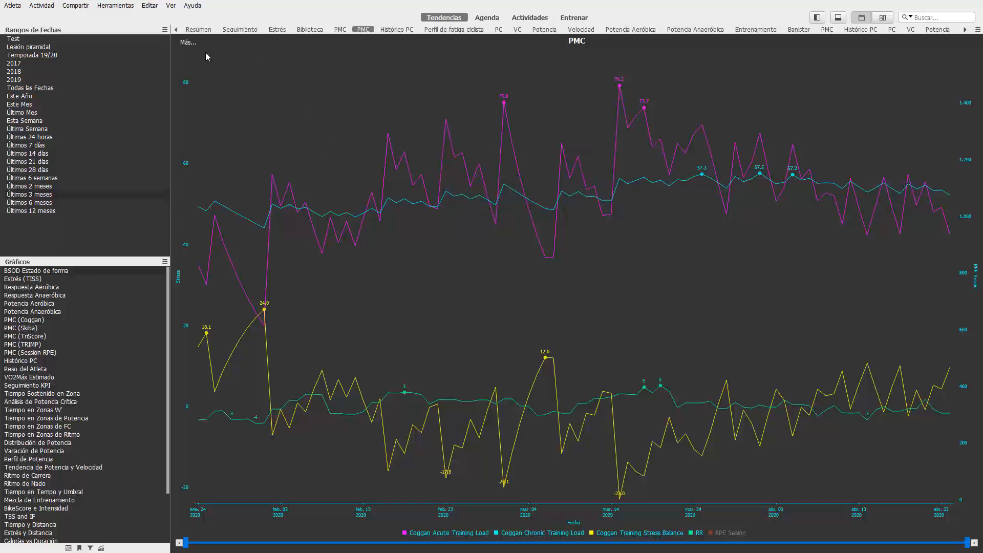
left_click(188, 43)
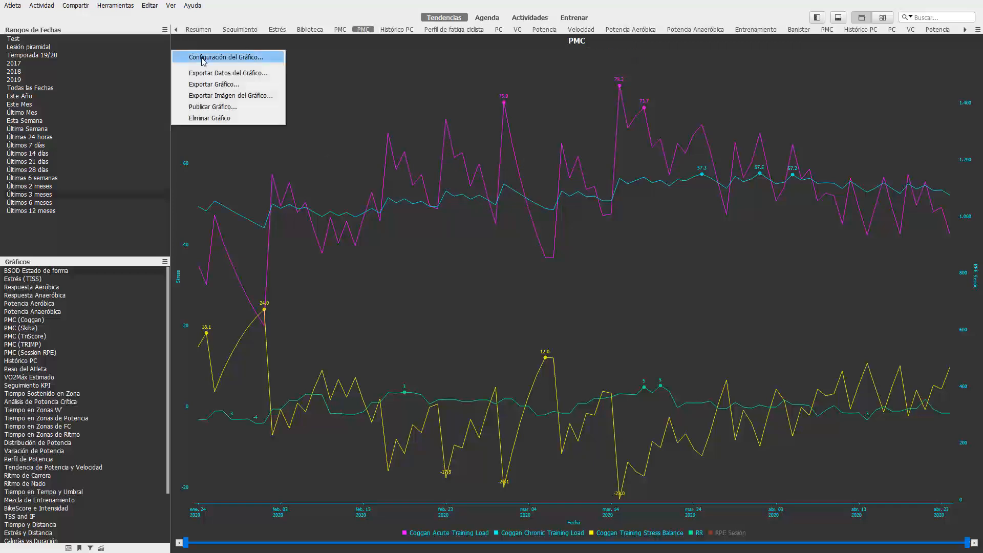
left_click(203, 59)
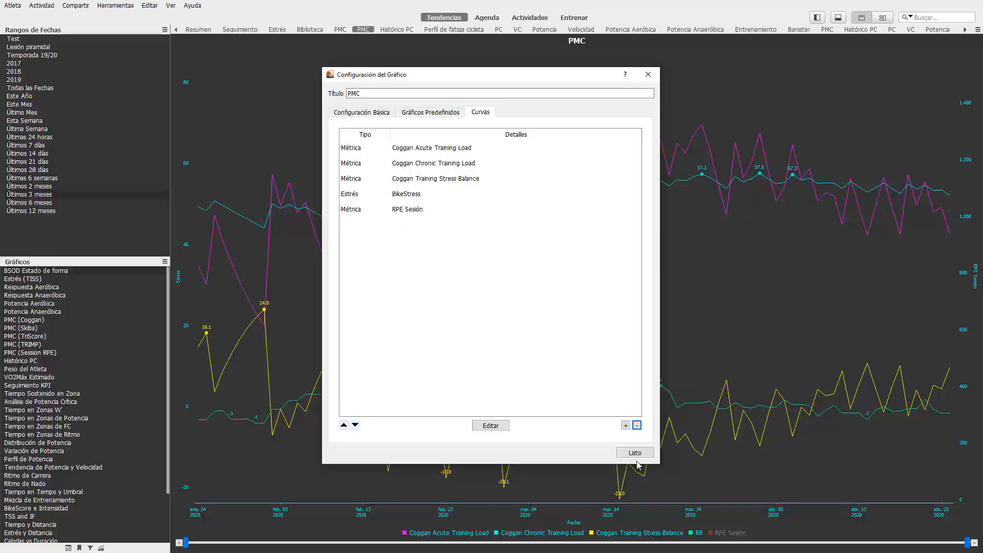
left_click(626, 426)
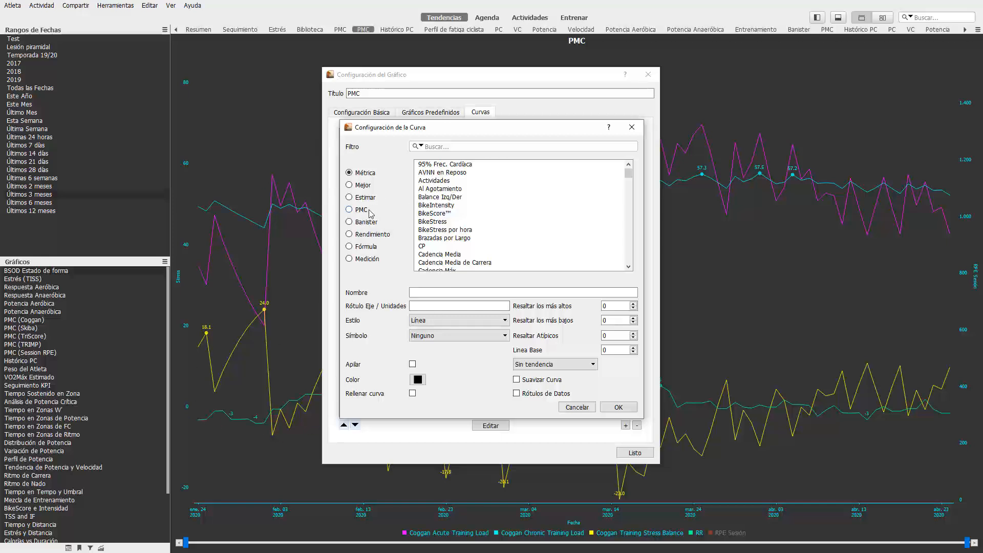
left_click(349, 209)
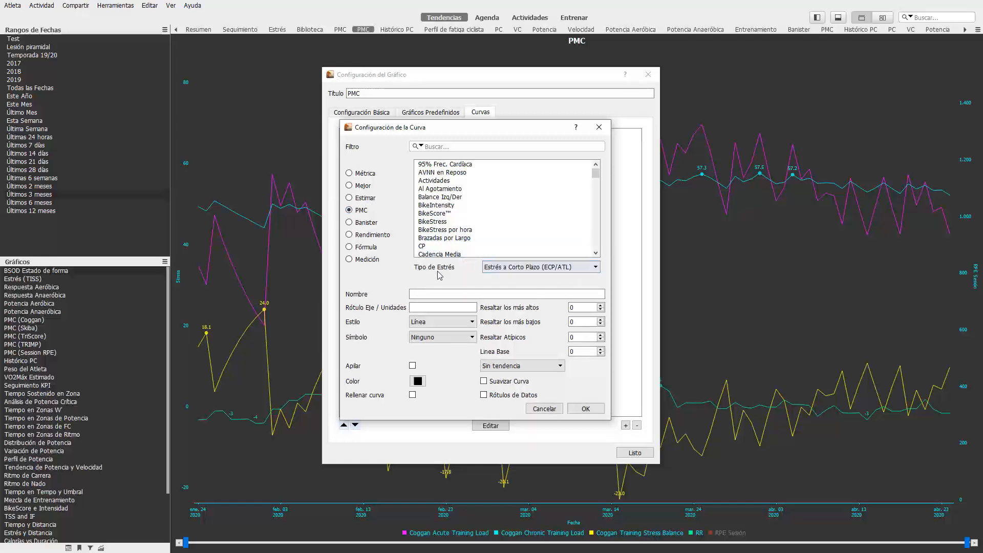
left_click(548, 272)
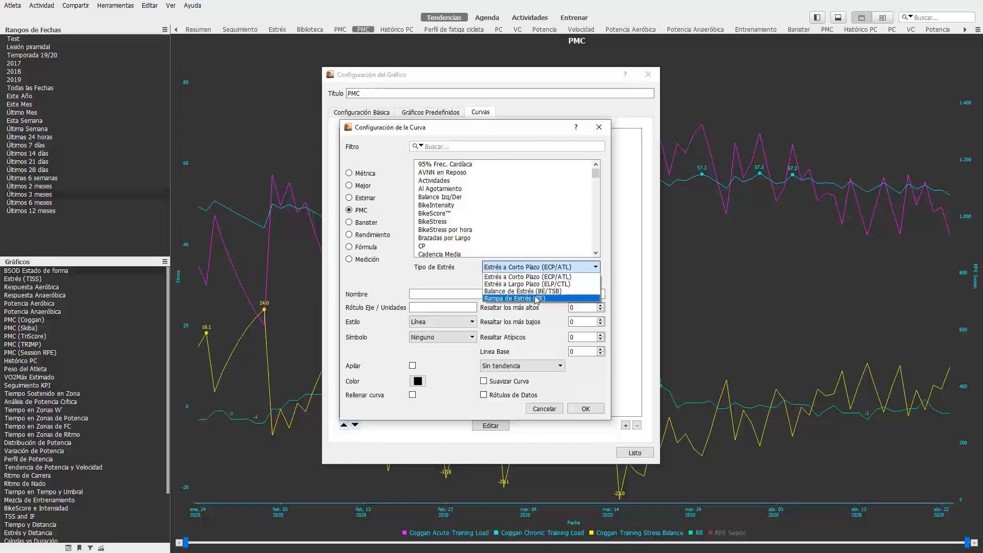
left_click(570, 284)
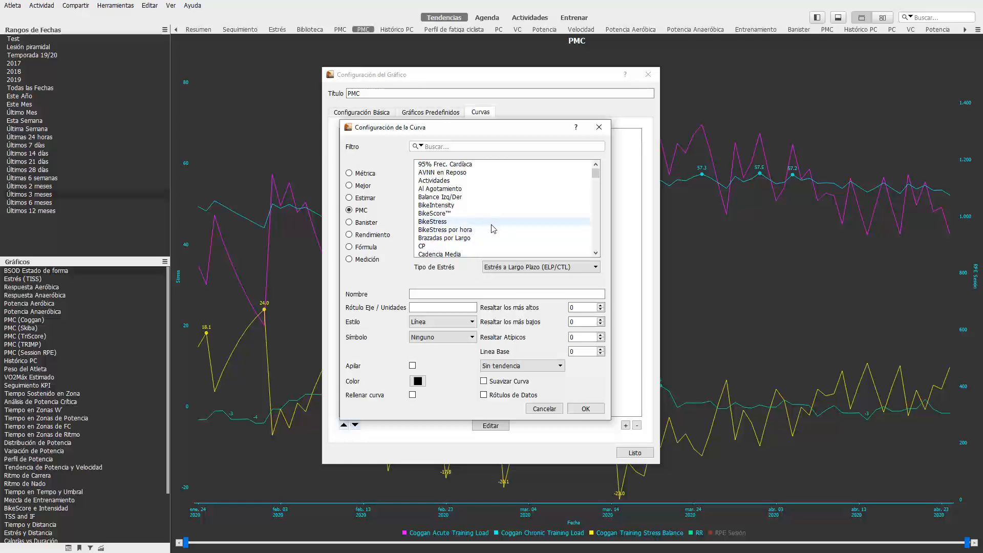
left_click(464, 208)
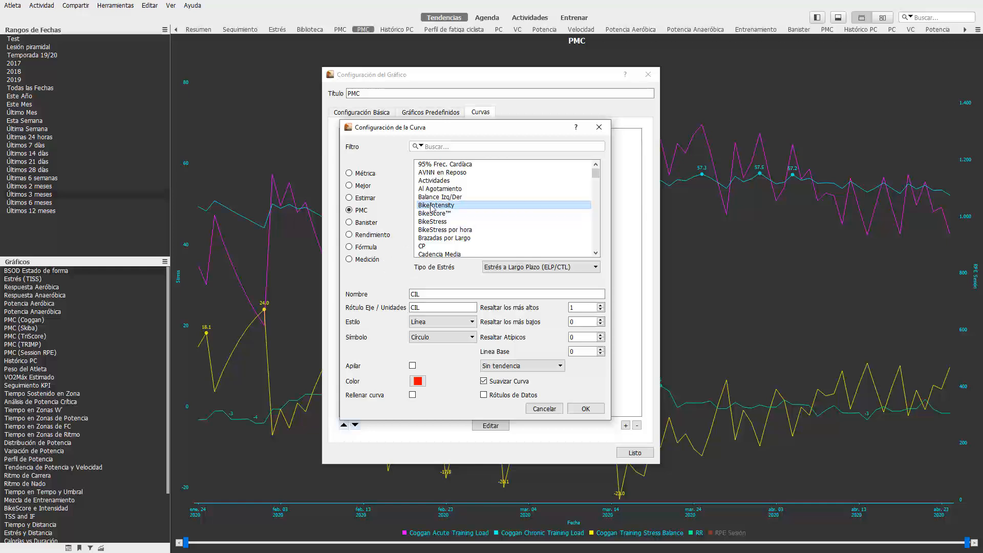
mouse_move(450, 211)
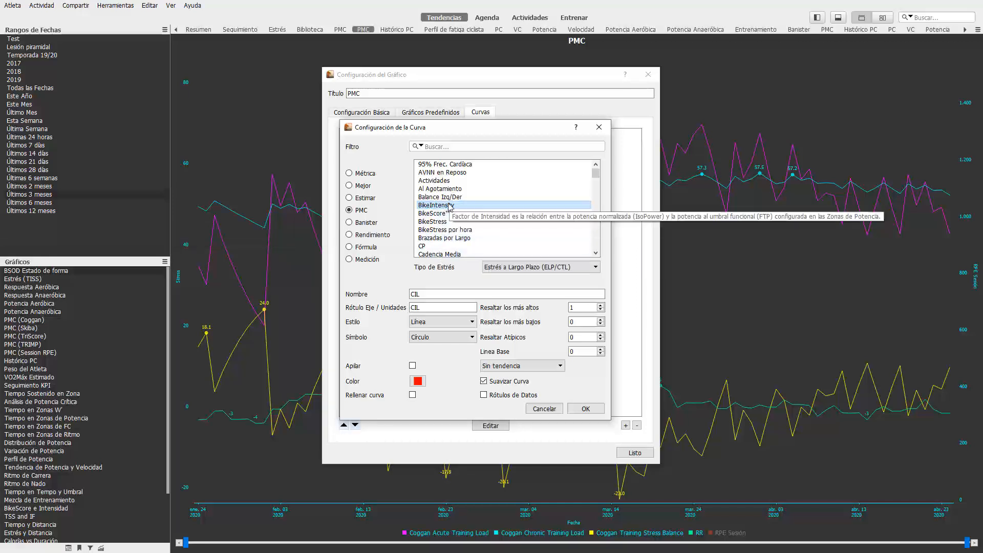
left_click(436, 295)
double_click(415, 307)
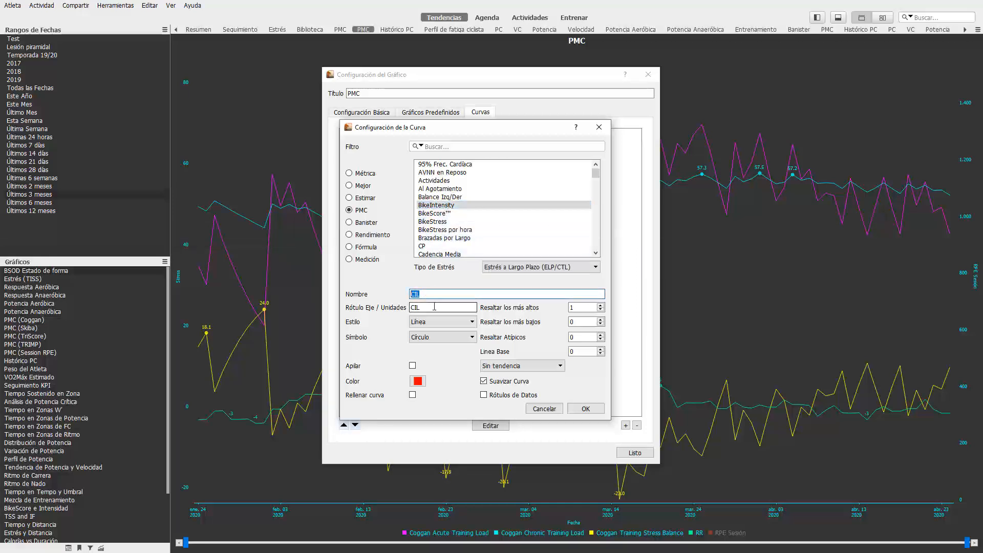
double_click(434, 294)
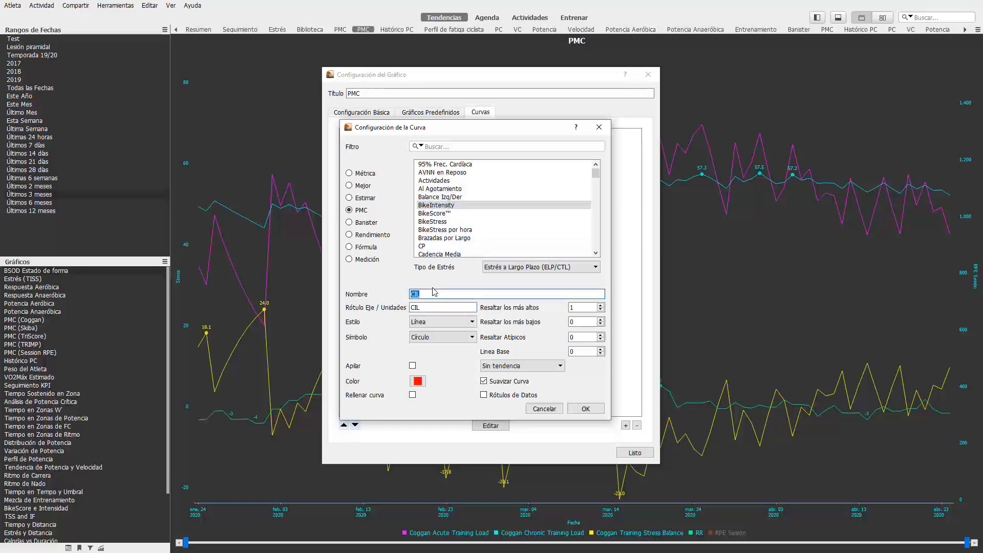
left_click(431, 307)
left_click_drag(425, 295, 407, 295)
Step: Set the new BikeIntensity curve's style to Línea, add the curve to the PMC chart and close the chart configuration
left_click(436, 326)
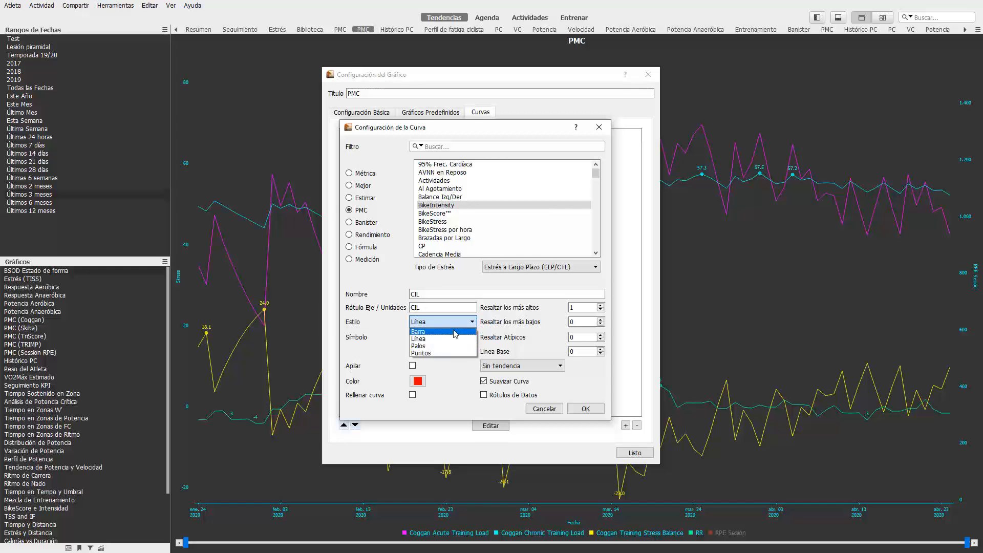
left_click(456, 332)
left_click(457, 322)
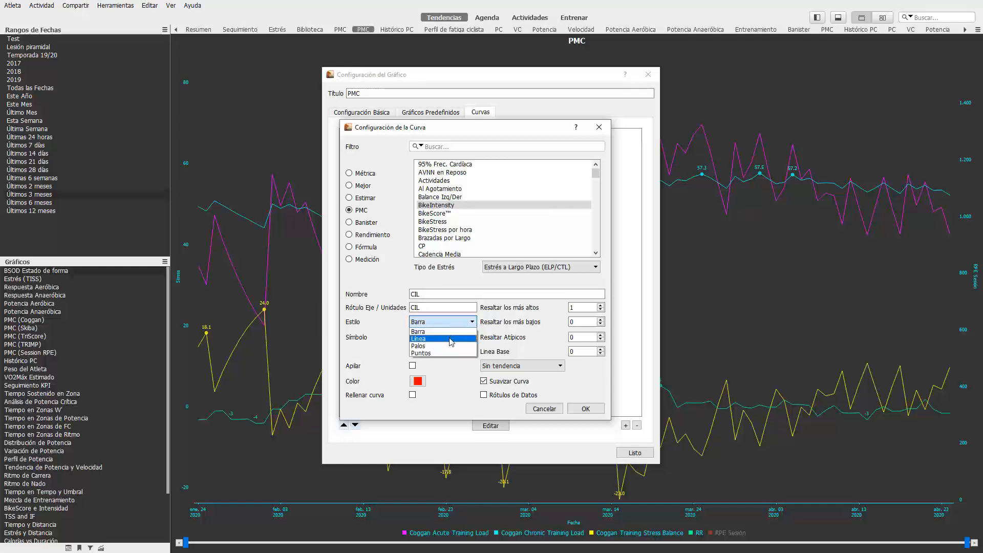
left_click(450, 340)
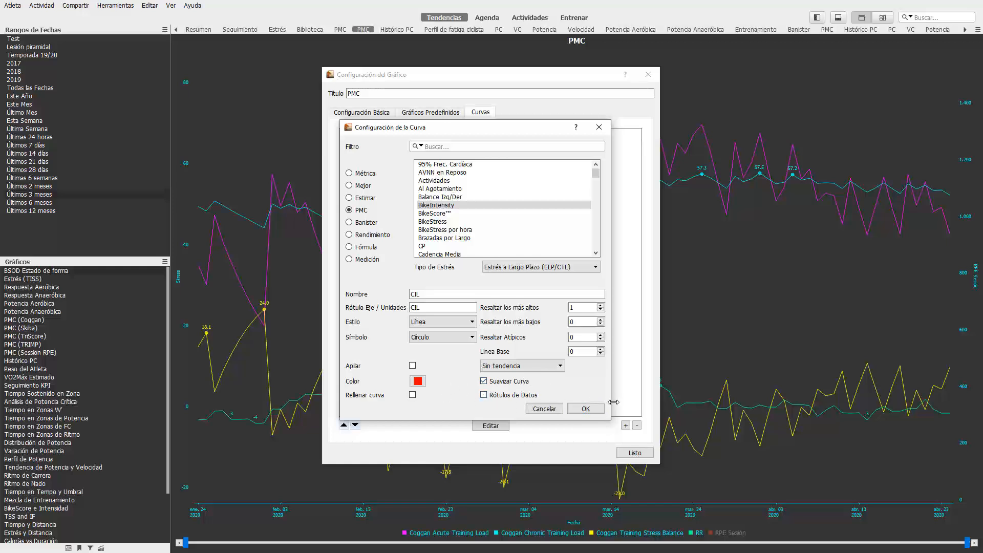
left_click(586, 409)
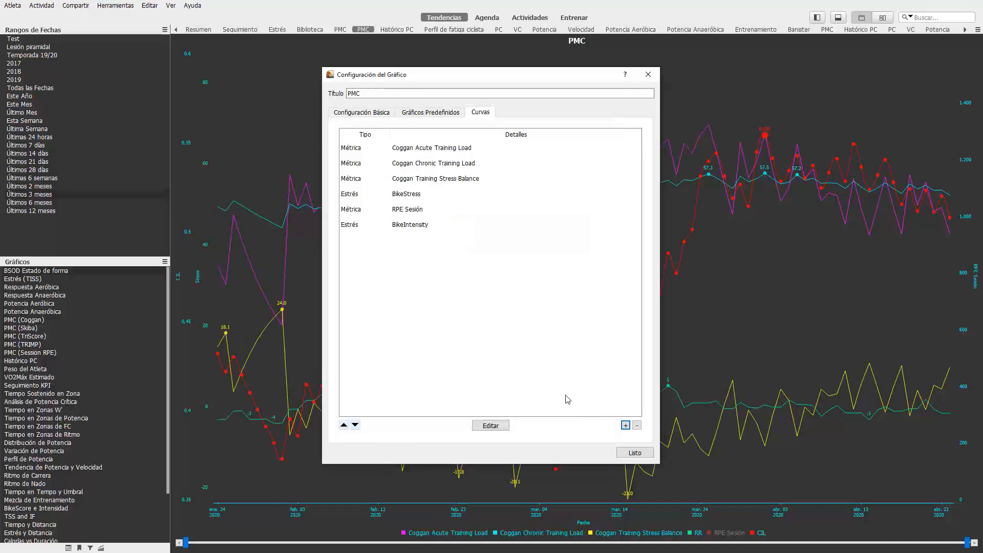
left_click(635, 453)
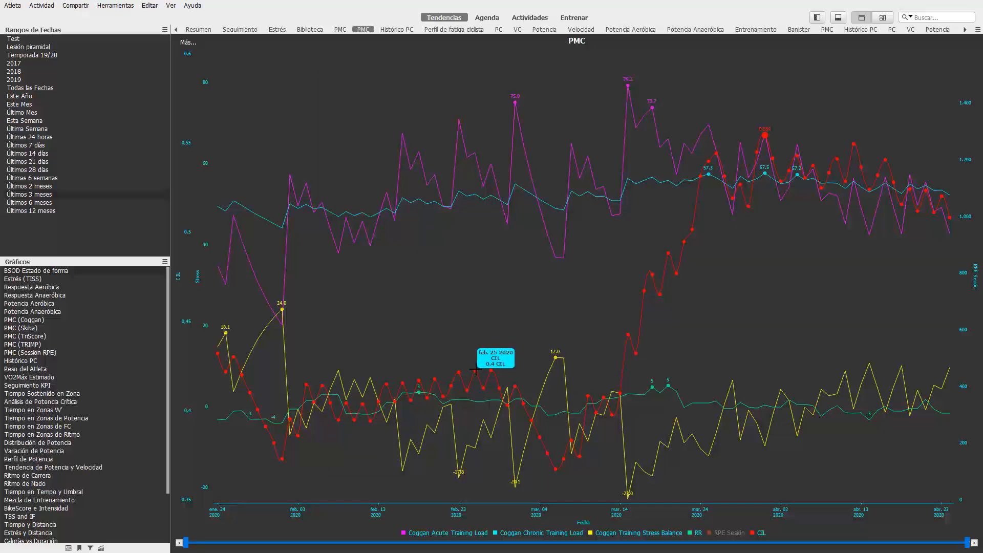
Step: Examine the CIL curve on the PMC chart over Últimos 3 meses and Últimos 6 meses
left_click(768, 535)
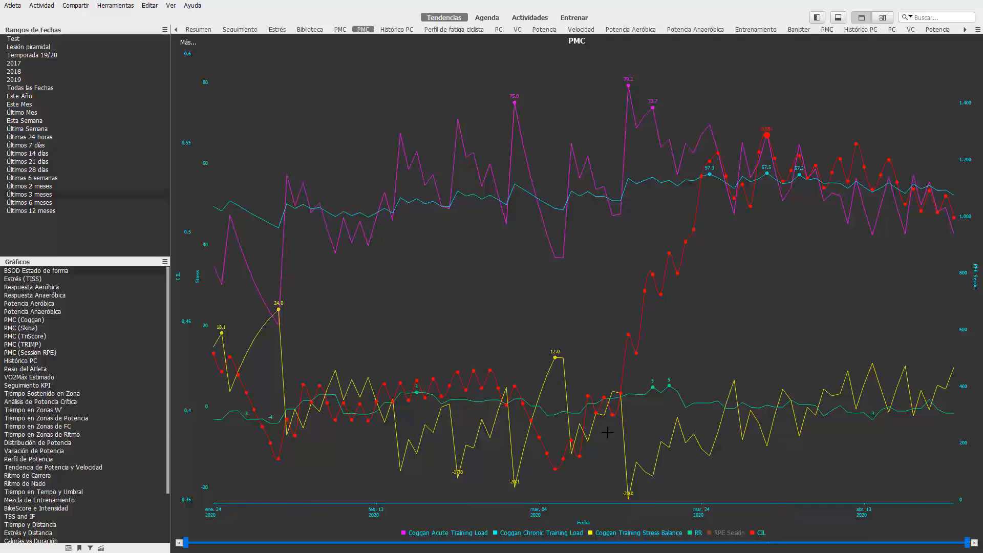
left_click(56, 195)
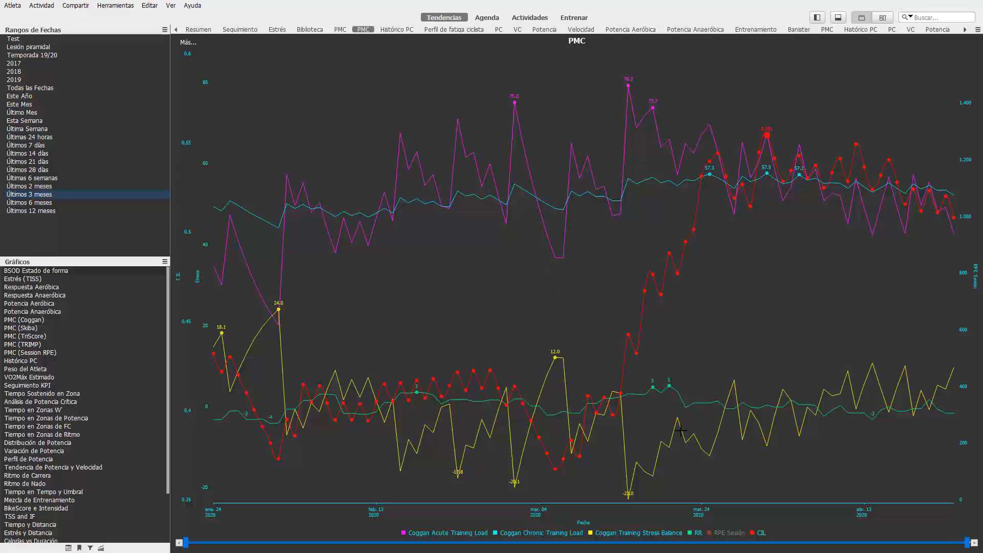
mouse_move(355, 406)
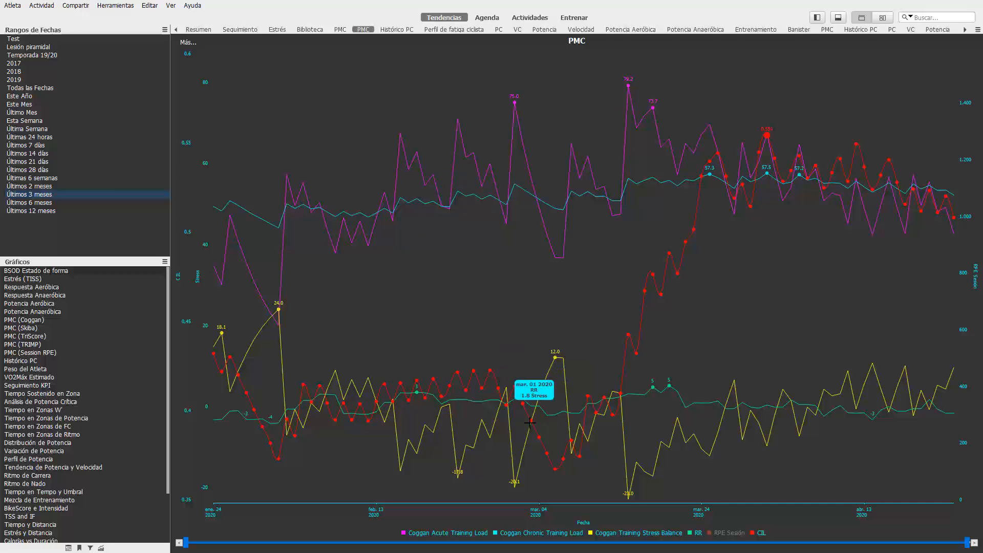
mouse_move(555, 472)
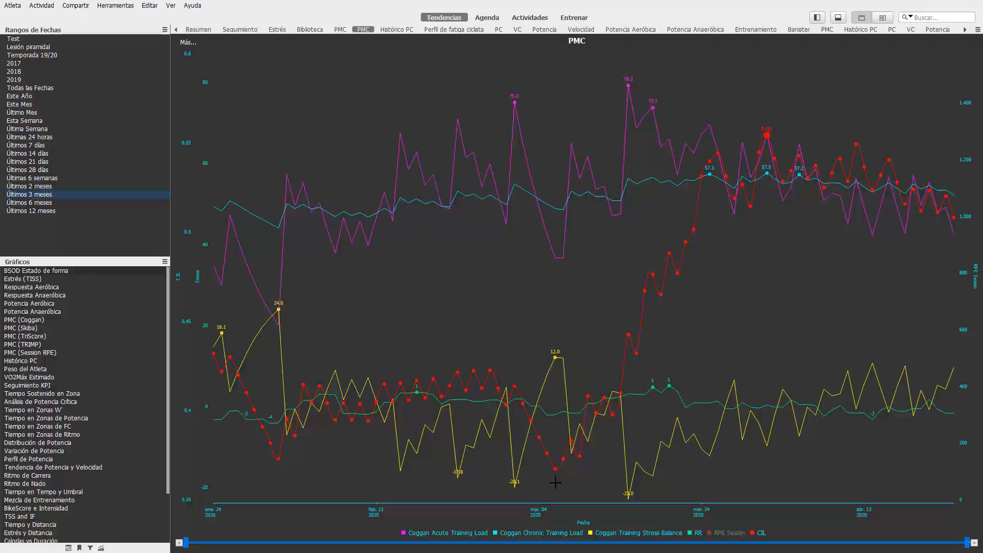
mouse_move(605, 409)
left_click(30, 203)
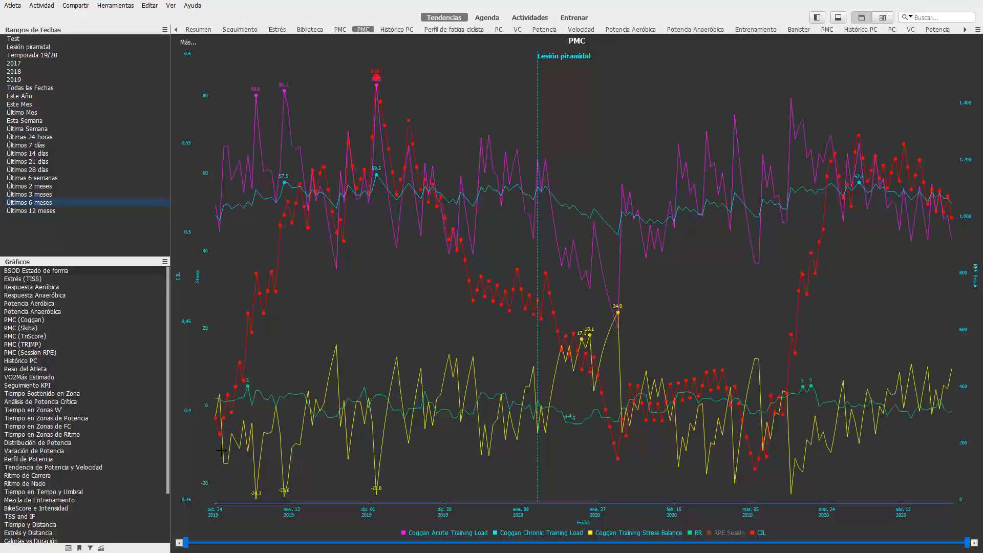
mouse_move(239, 437)
mouse_move(754, 452)
Step: Compare the CIL curve with the training load curves in the 2019 and 2018 date ranges
left_click(34, 80)
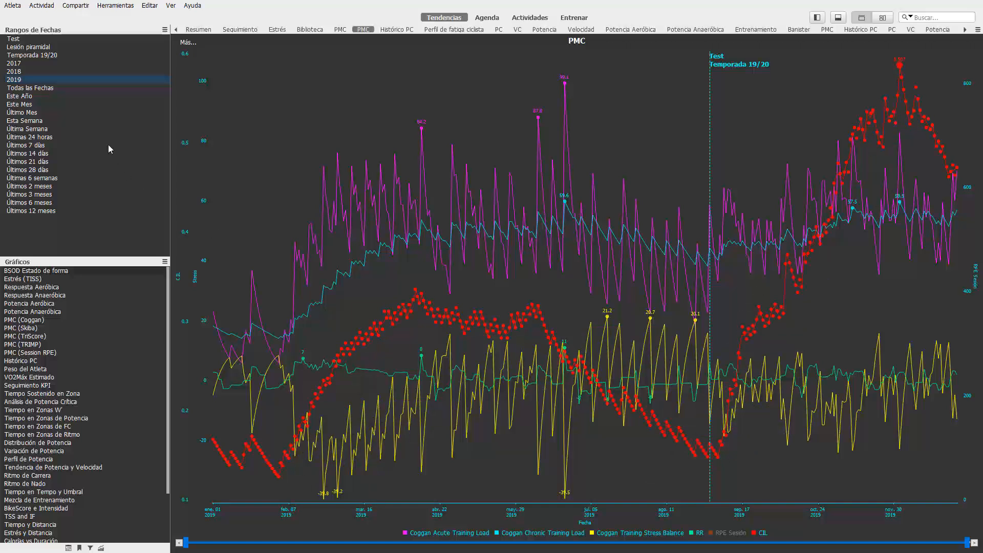
left_click(30, 71)
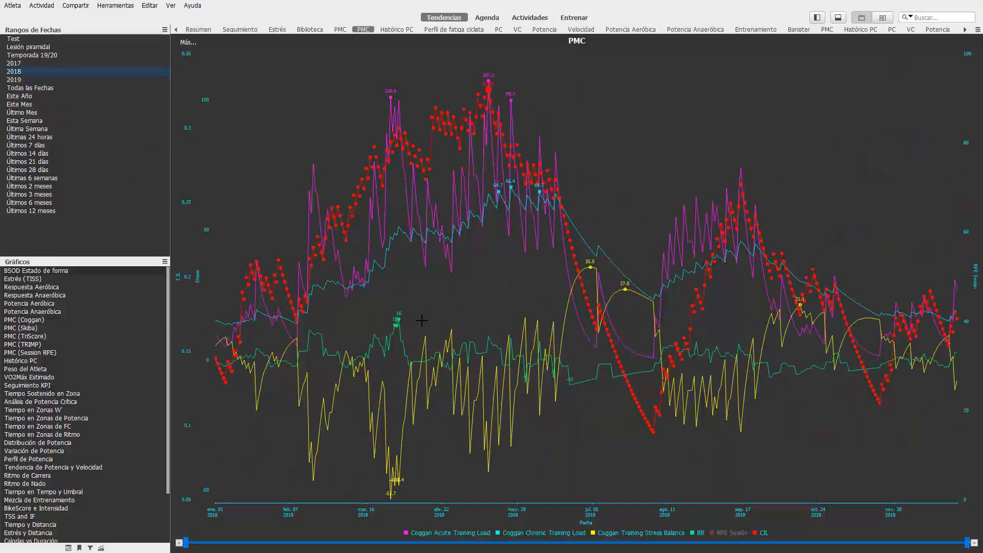
left_click(41, 80)
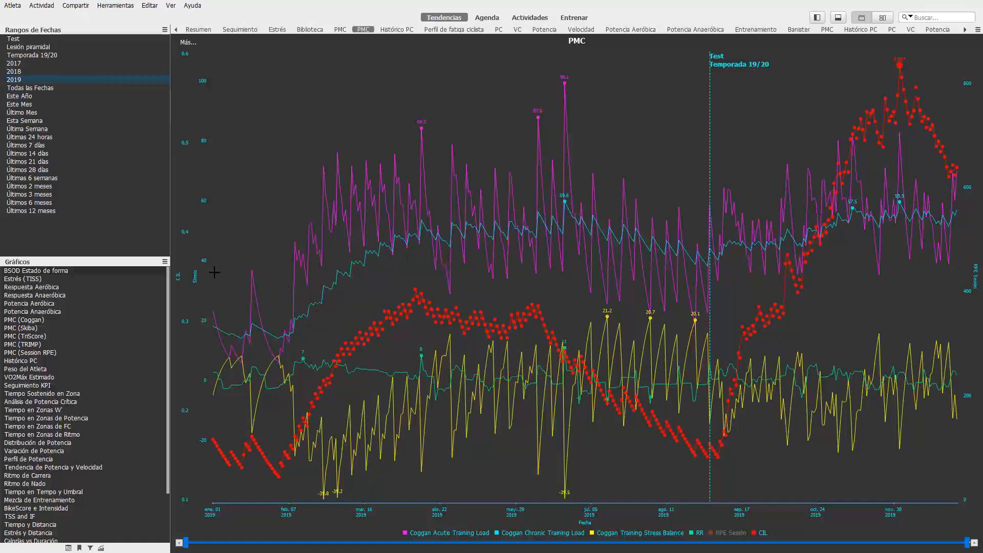
left_click(53, 72)
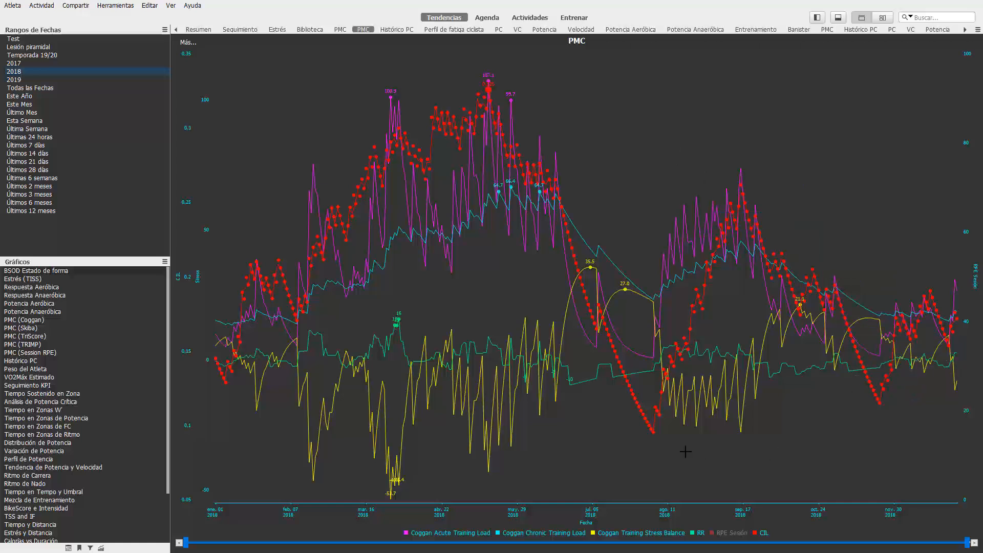
Step: Hide the Coggan Training Stress Balance, RR and Coggan Acute Training Load curves and show the chart for Últimos 12 meses
left_click(657, 533)
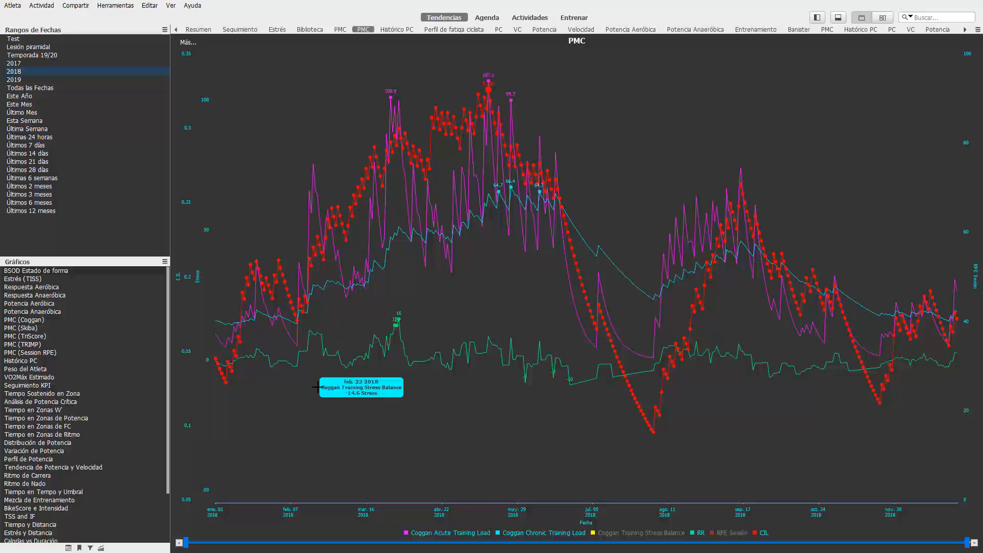
left_click(42, 211)
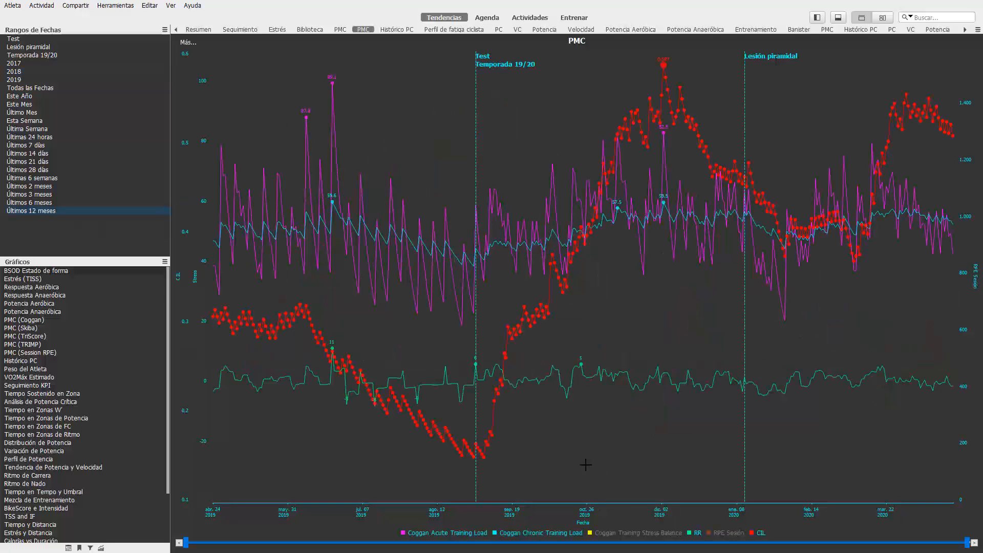
left_click(698, 535)
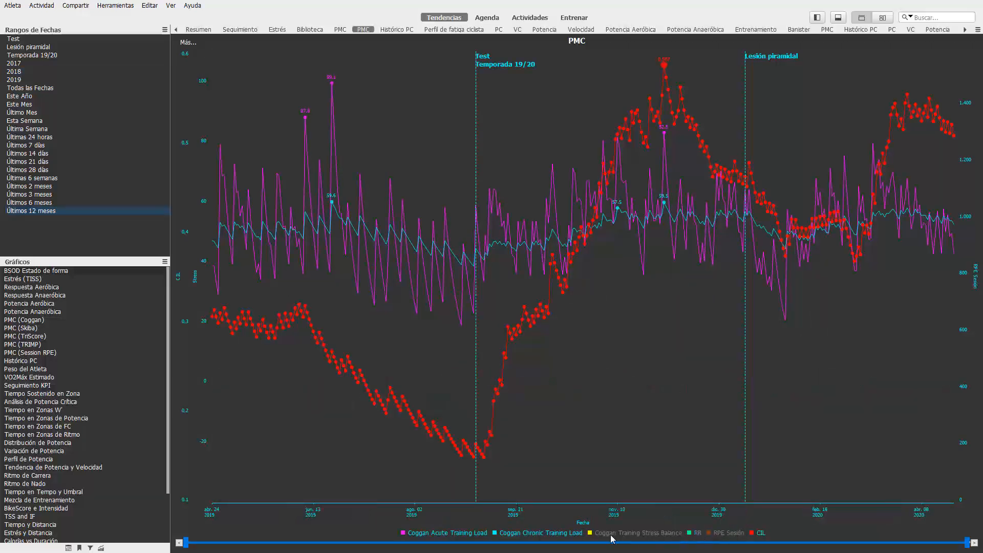
left_click(470, 534)
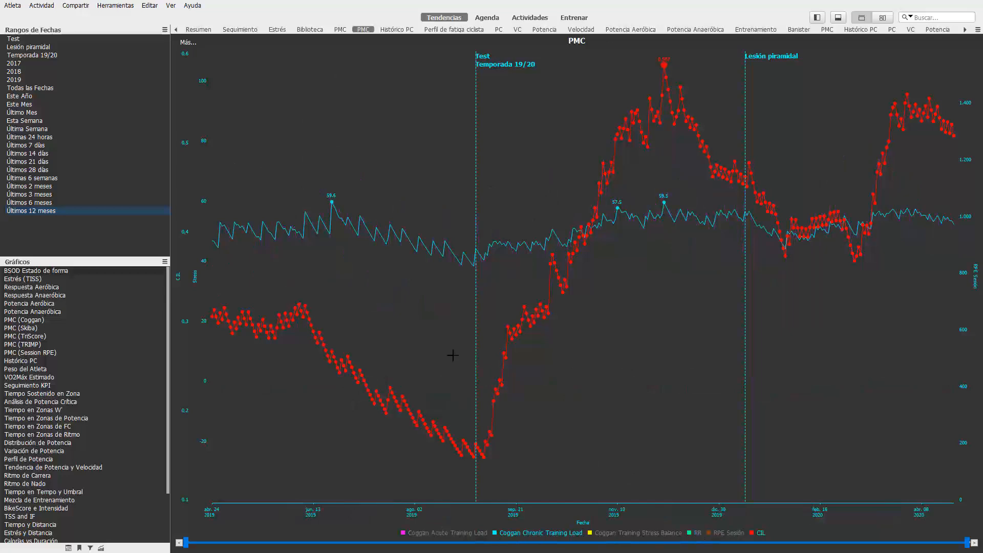
Step: Give the Coggan Chronic Training Load curve a linear trend (Tendencia Lineal) and a filled area in the chart's configuration
left_click(188, 43)
left_click(195, 57)
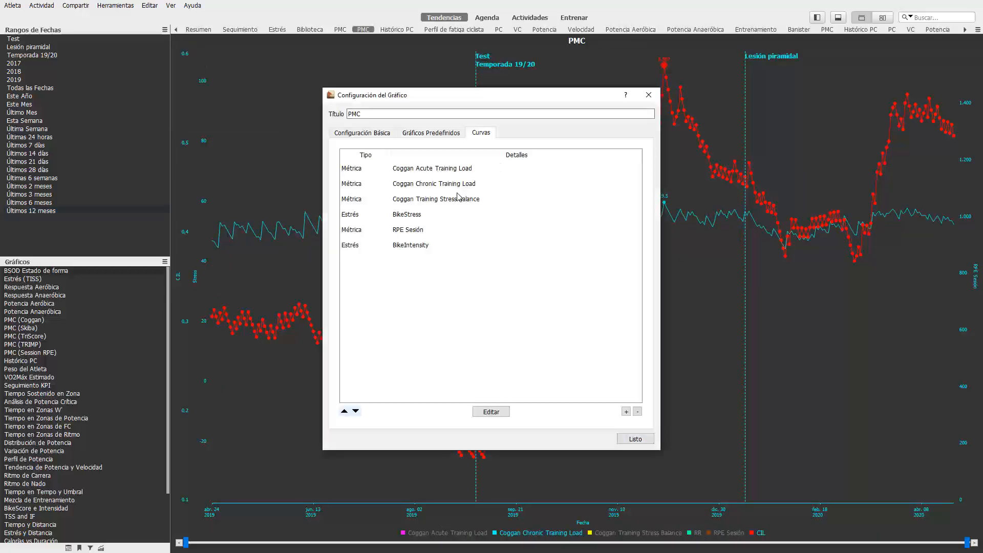
double_click(439, 185)
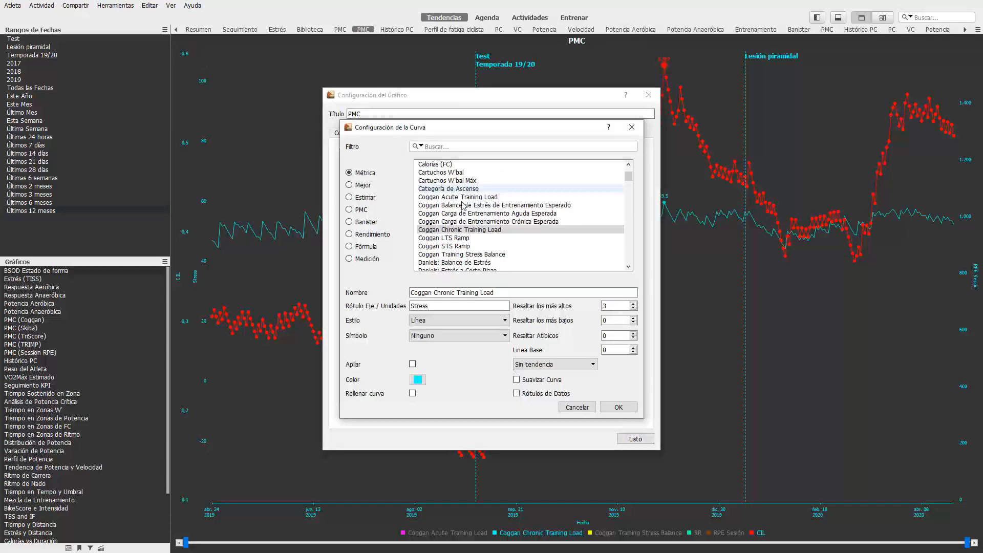
left_click(543, 365)
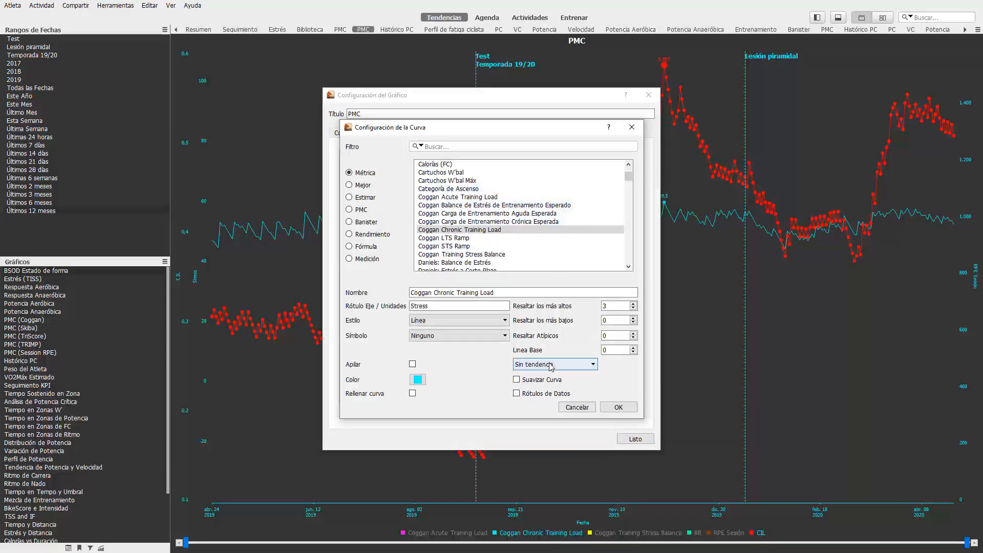
left_click(551, 382)
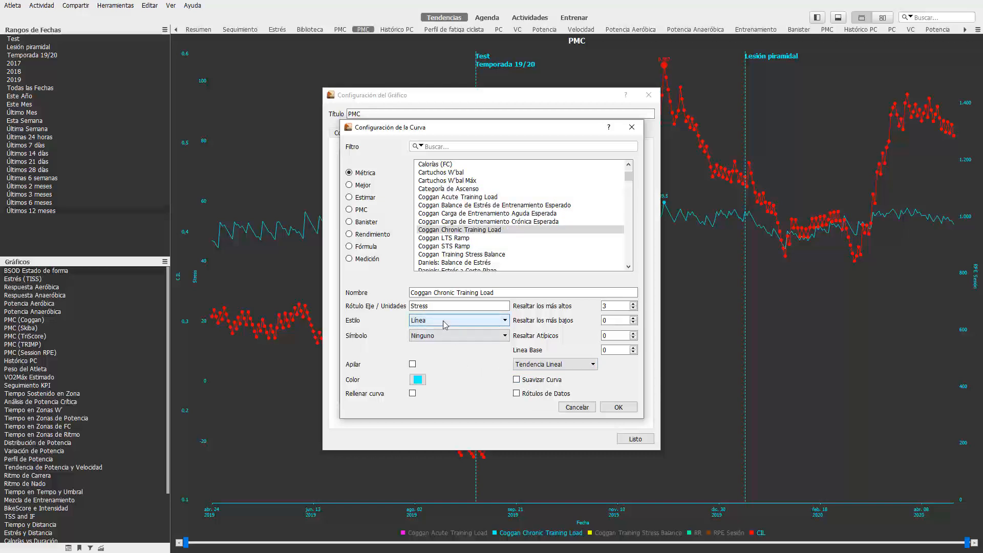
left_click(413, 394)
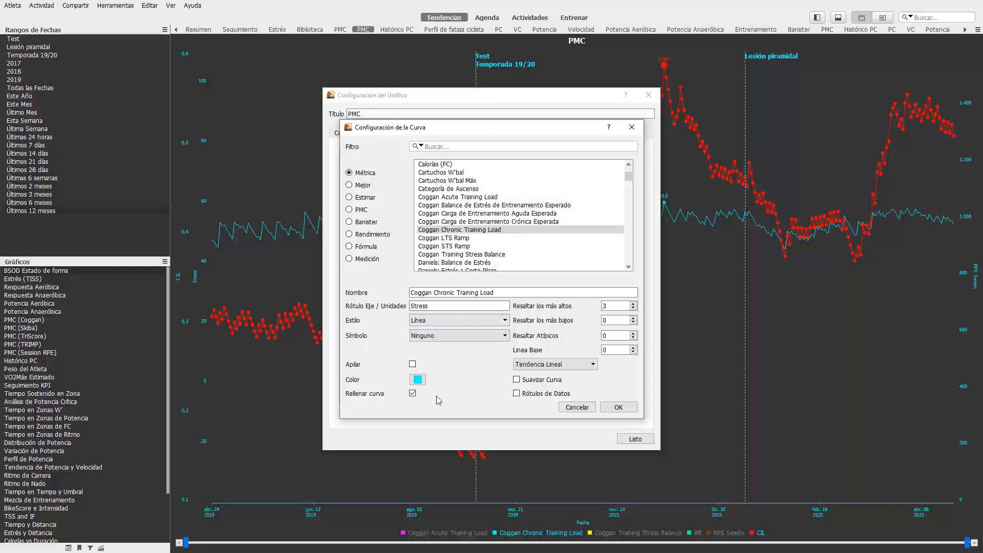
left_click(619, 408)
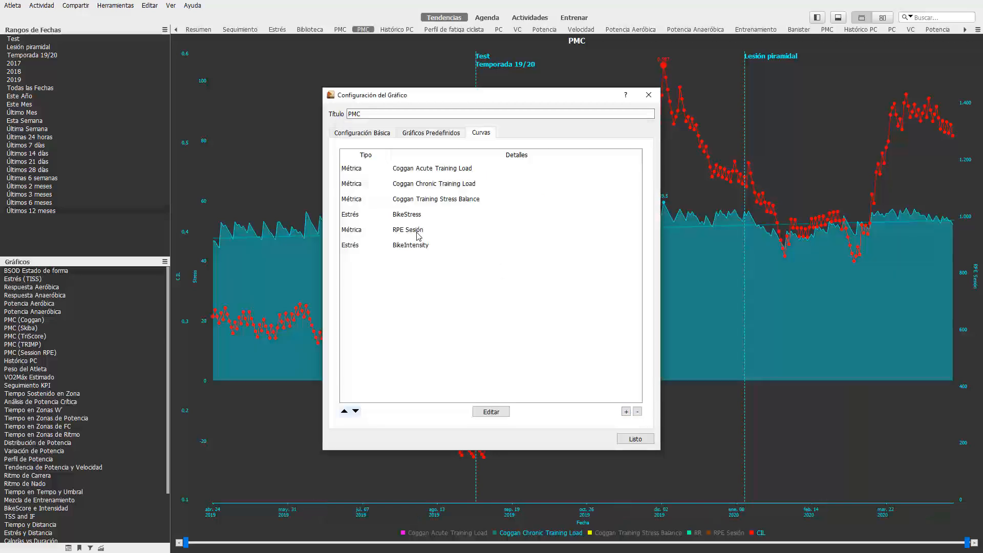
Step: Give the CIL (BikeIntensity) curve a linear trend (Tendencia Lineal) and the Barra style in the chart's configuration
double_click(409, 245)
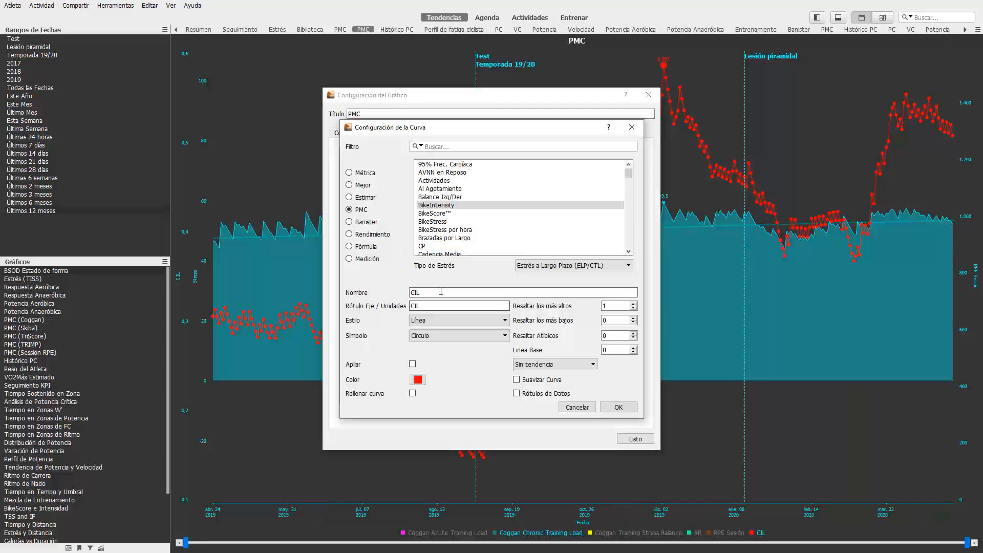
left_click(555, 364)
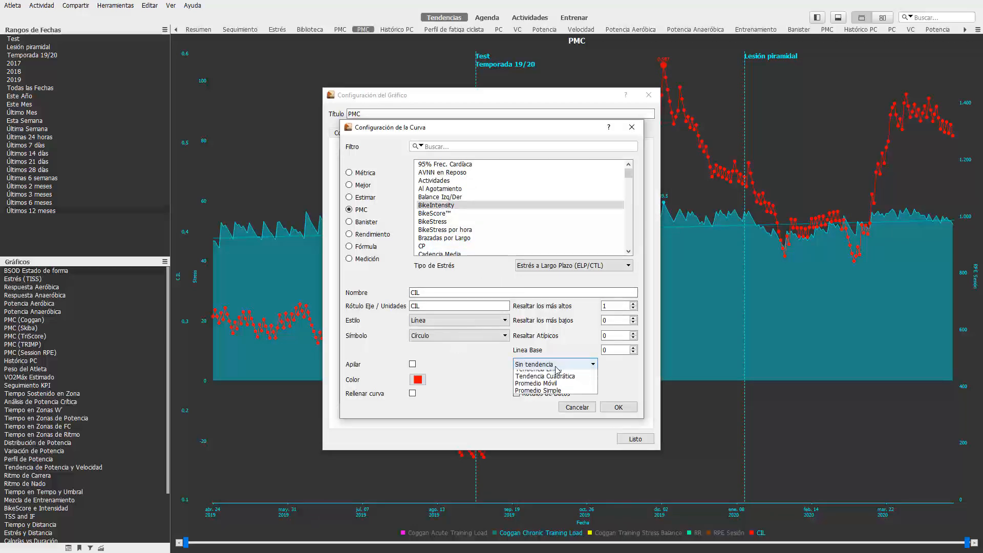
left_click(570, 382)
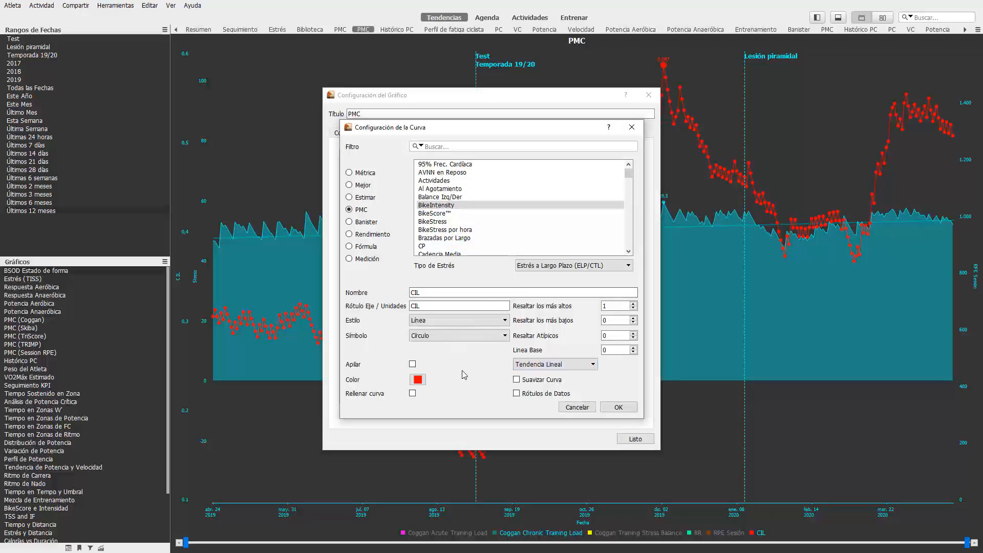
left_click(453, 322)
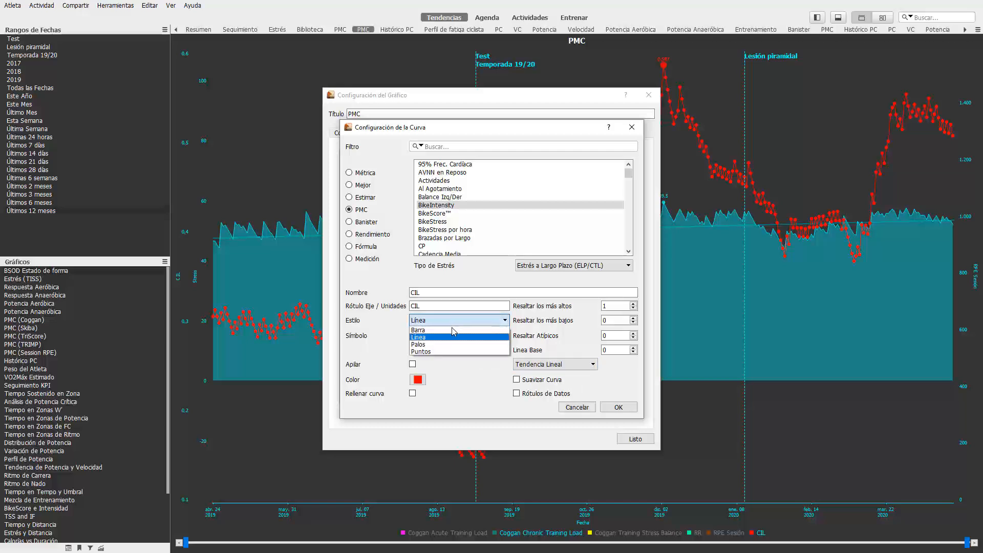
left_click(455, 329)
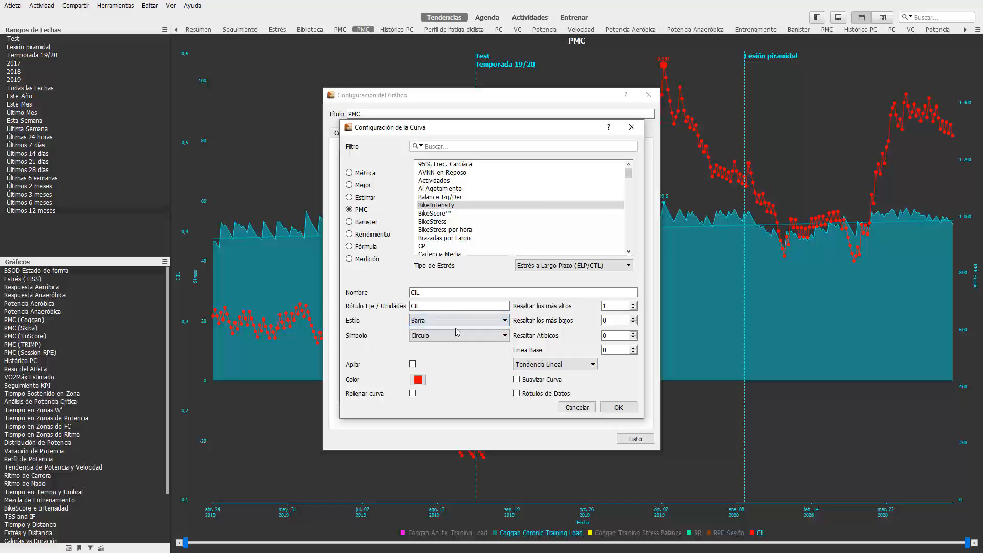
left_click(628, 410)
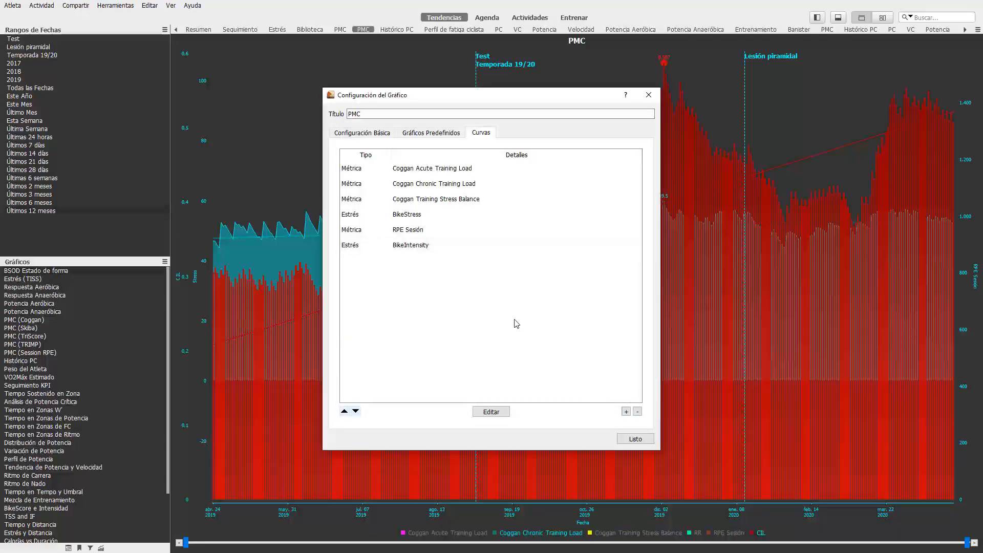
left_click(635, 440)
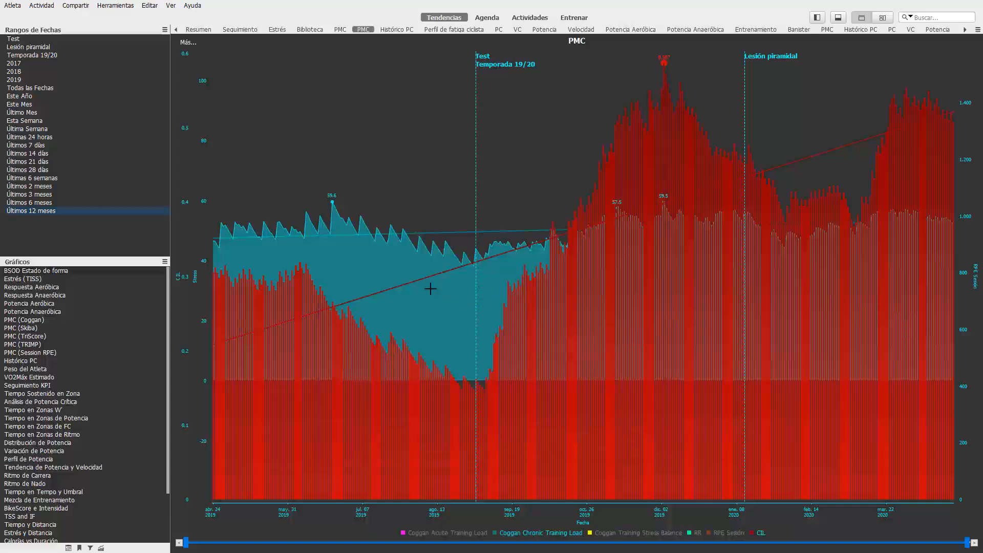
Step: Group the PMC chart's data by weeks and inspect the CIL bars at the December 2019 and spring 2020 peaks
mouse_move(565, 72)
mouse_move(591, 57)
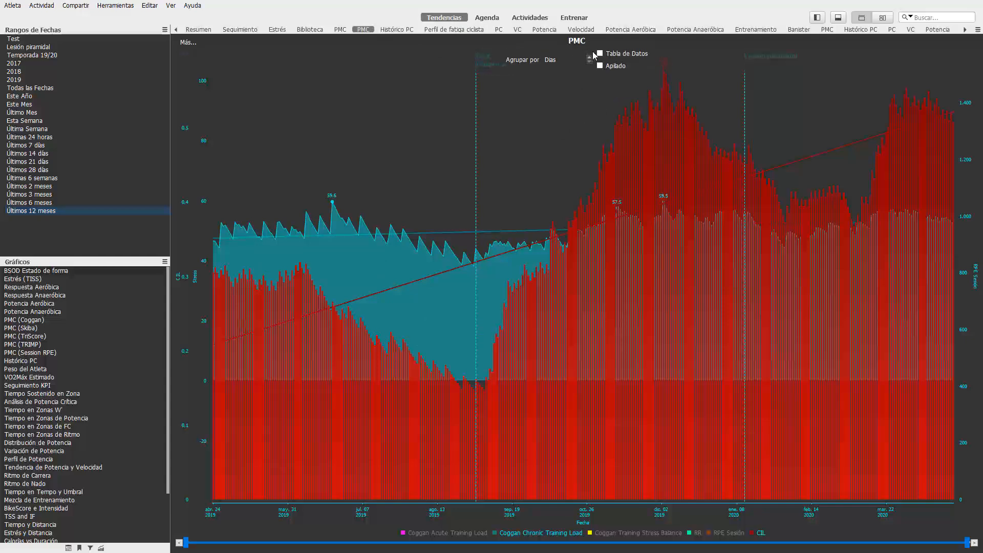
scroll(590, 60, "down", 1)
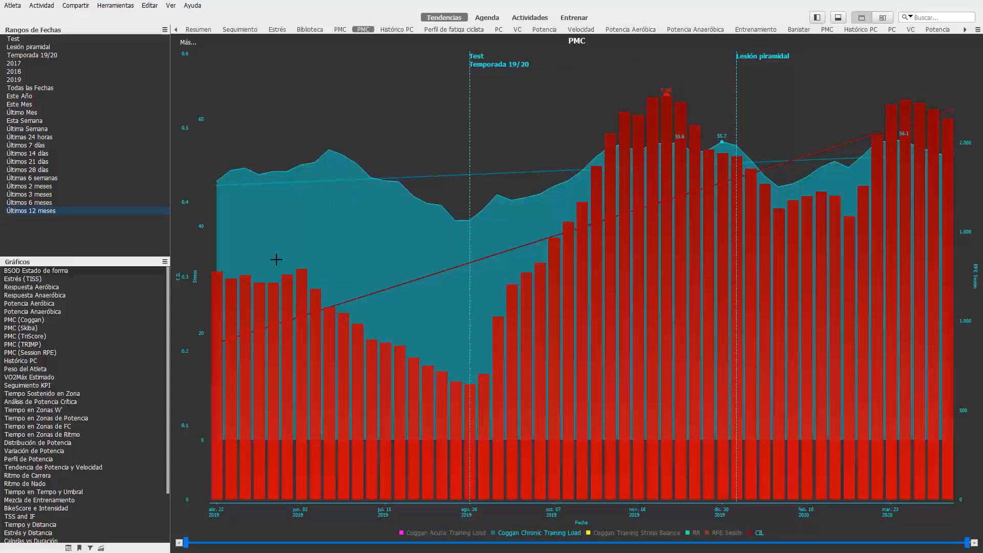
mouse_move(292, 265)
mouse_move(664, 96)
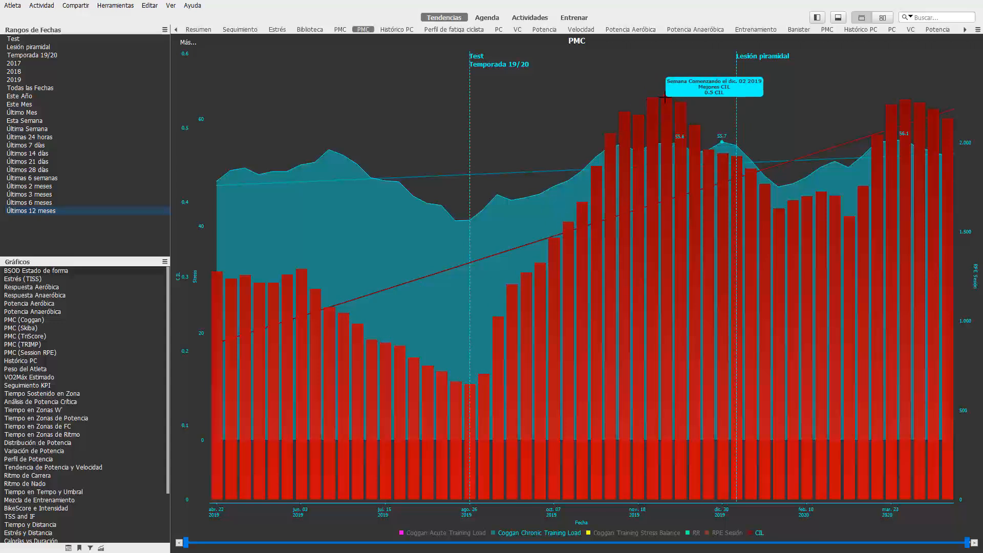
mouse_move(777, 192)
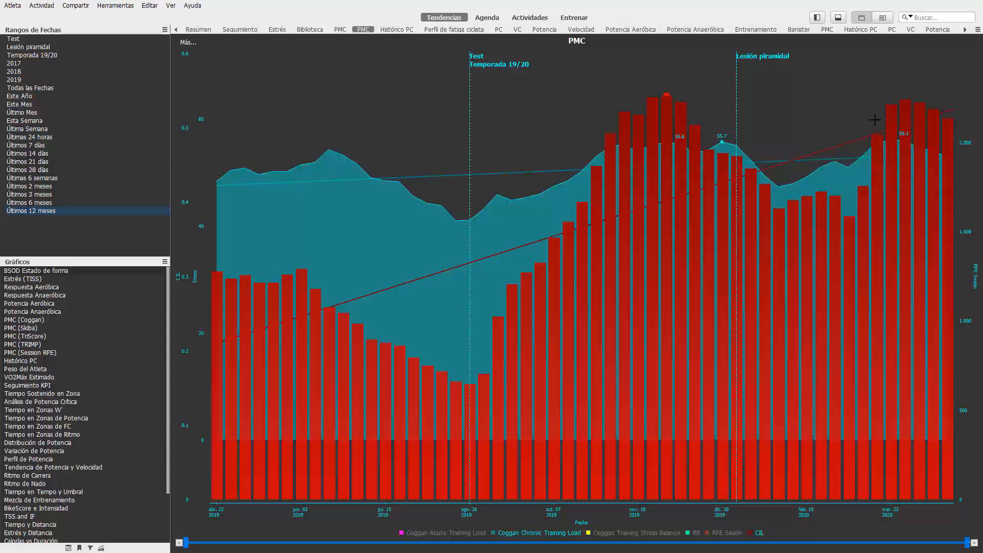
mouse_move(910, 89)
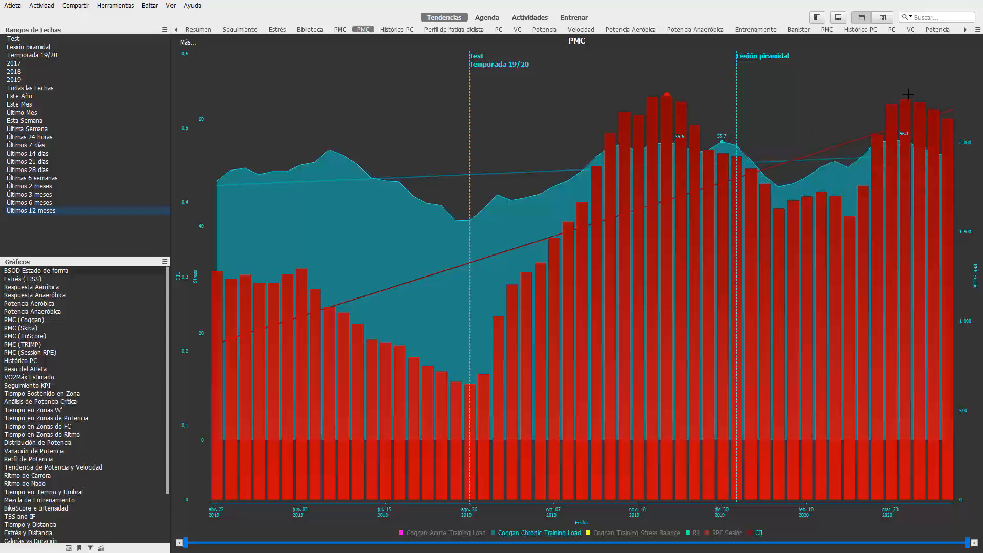